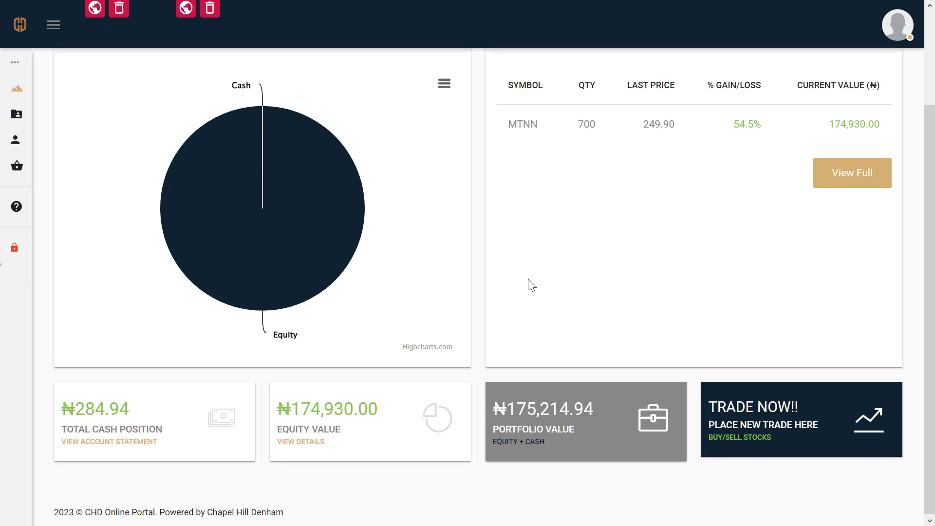
# - Bring up the Portfolio Summary listing 700 MTNN shares valued at ₦174,930.00
pyautogui.scroll(2, 355, 416)
pyautogui.scroll(-2, 317, 463)
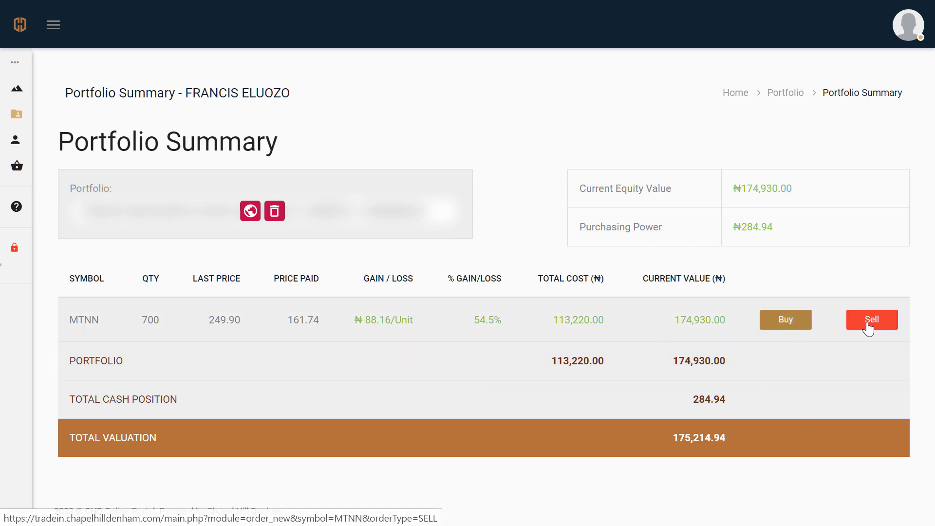
pyautogui.moveTo(32, 124)
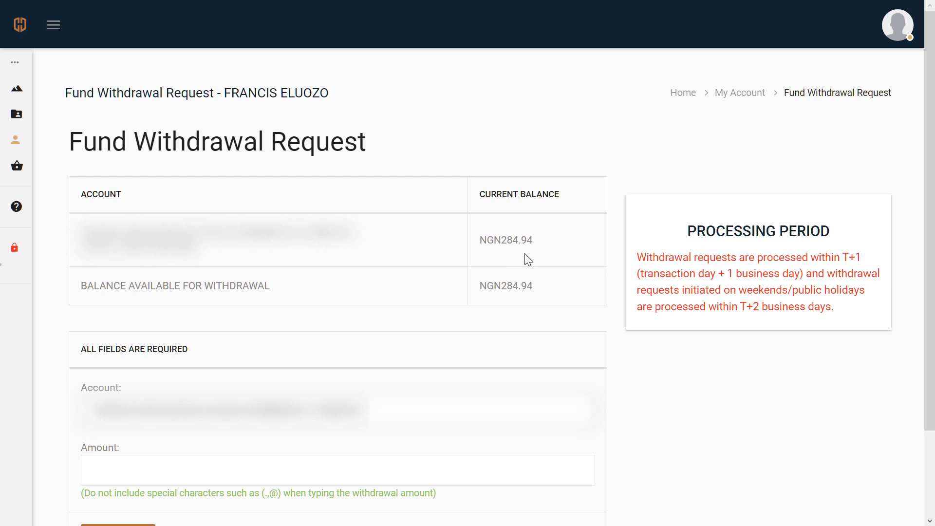
# - Check the NGN284.94 available under Withdraw Funds, then expand the Trading menu
pyautogui.moveTo(15, 142)
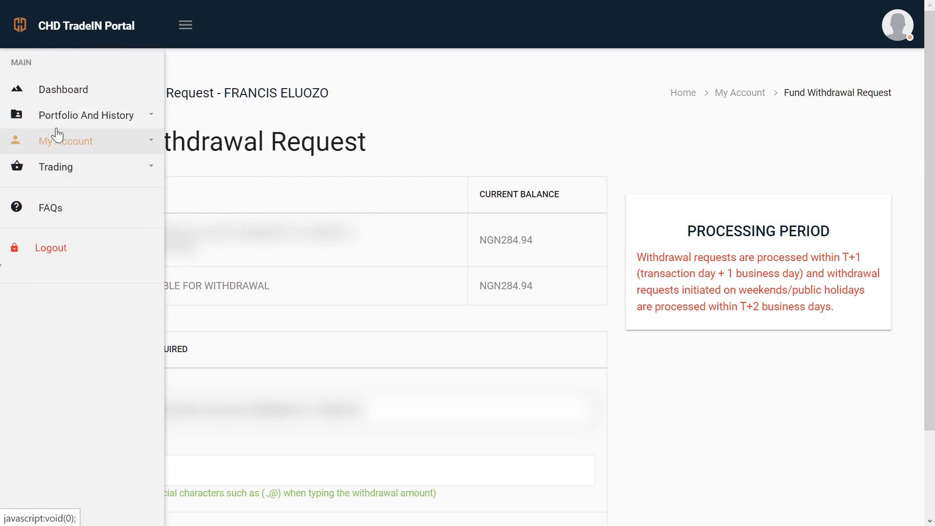
pyautogui.click(78, 148)
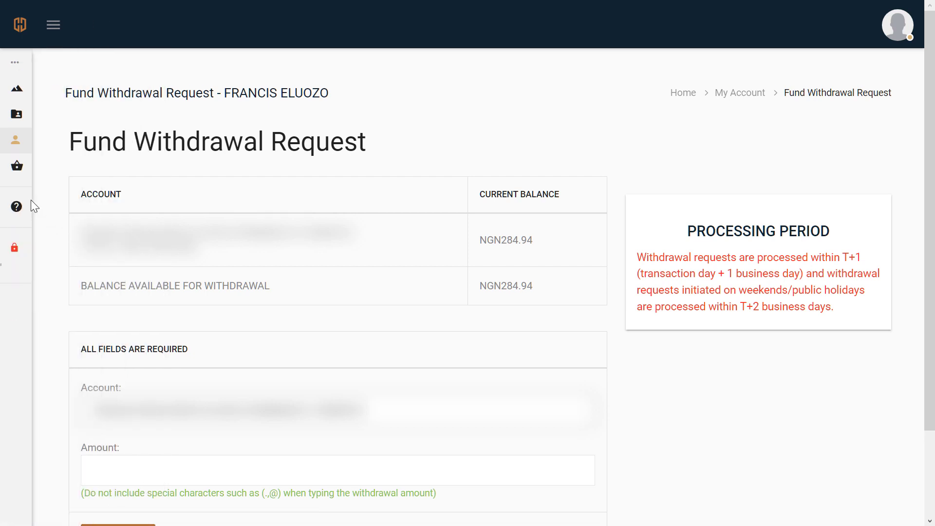
pyautogui.moveTo(24, 165)
pyautogui.click(55, 235)
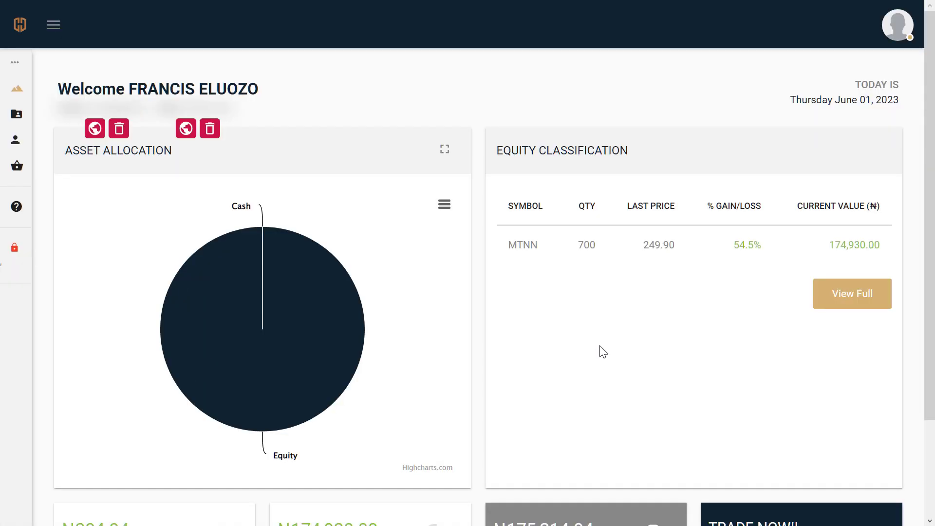
# - Open a New Trade Order form selling MTN NIGERIA at last price 249.9
pyautogui.scroll(-3, 601, 350)
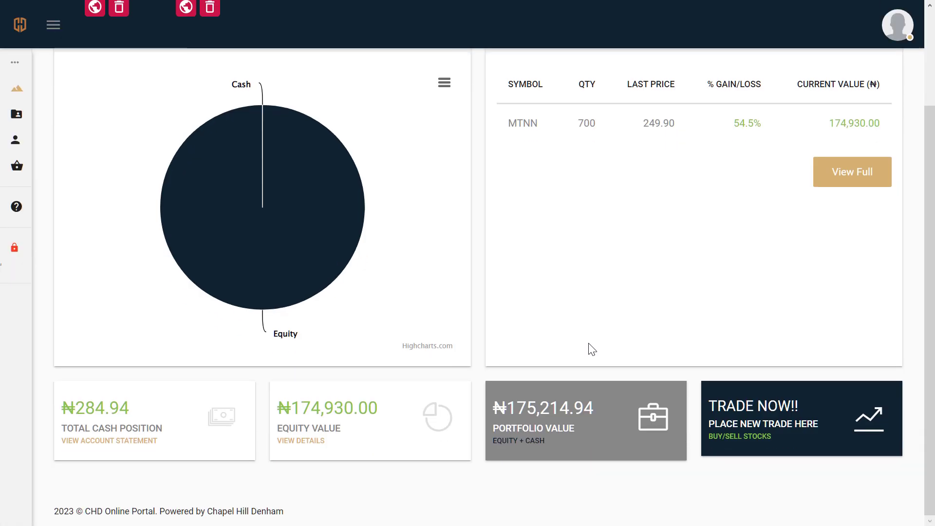
pyautogui.click(322, 442)
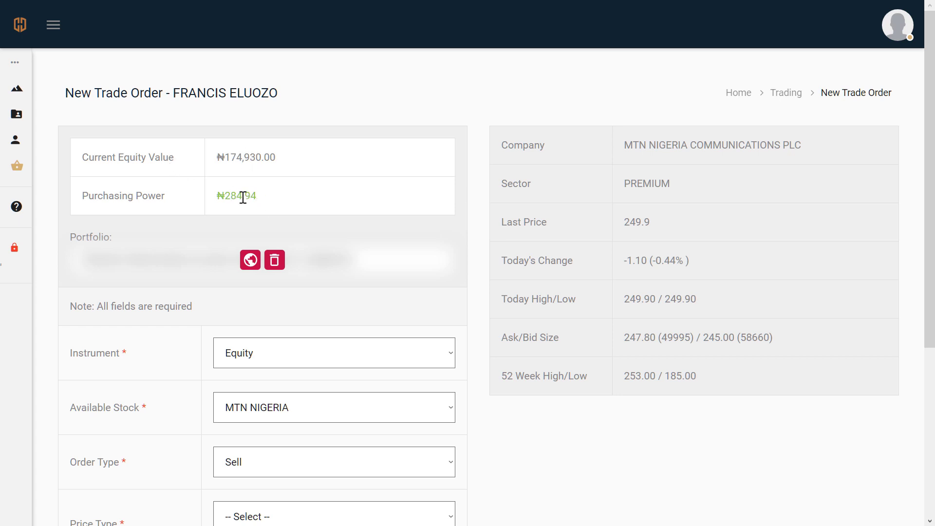
pyautogui.scroll(-3, 243, 197)
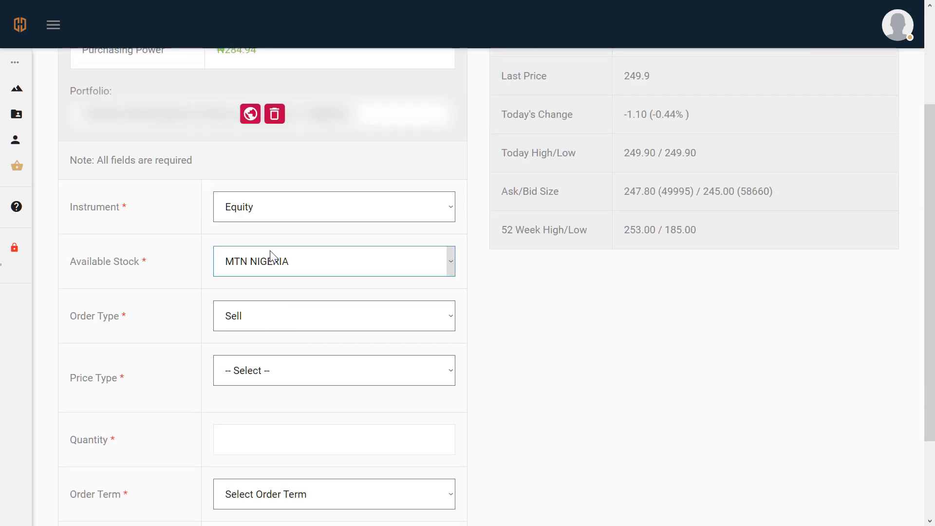
pyautogui.click(278, 215)
pyautogui.click(280, 227)
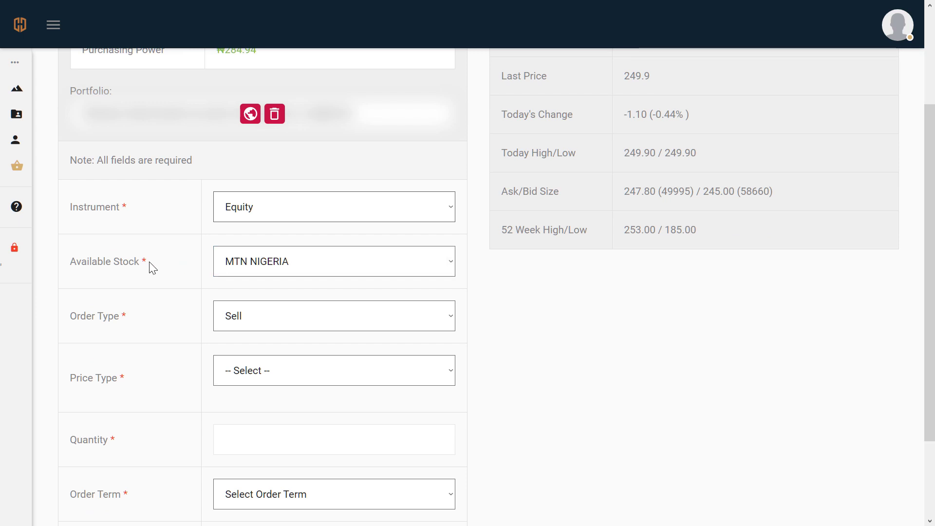
pyautogui.click(258, 265)
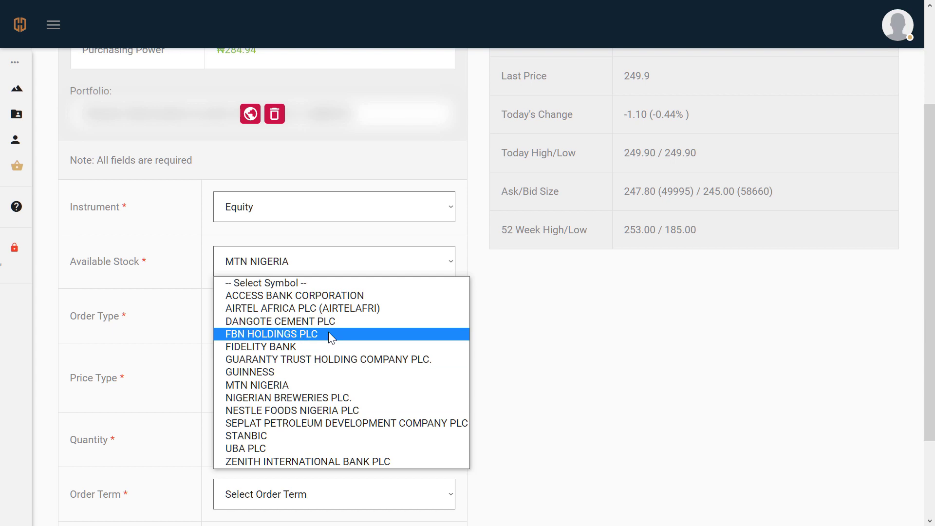
pyautogui.click(274, 385)
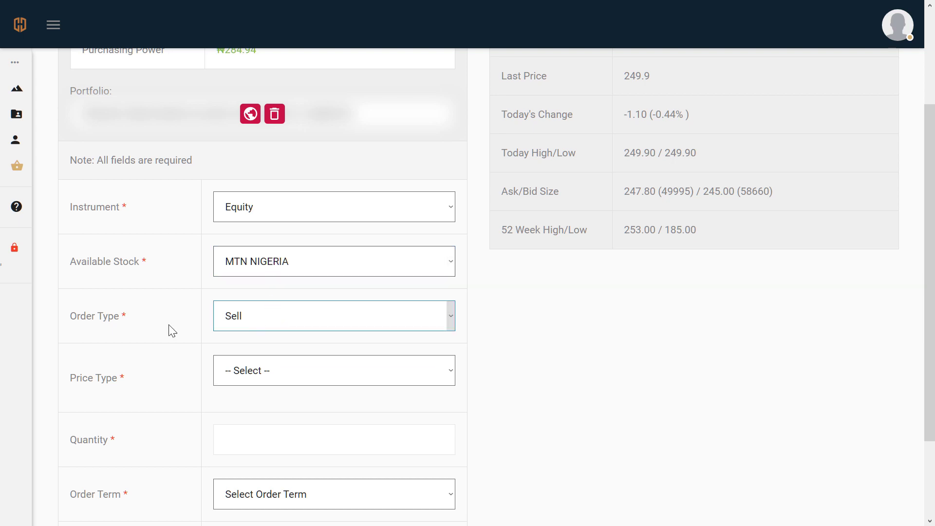
# - Switch the order type to Buy, dismiss the Buying Shares notice, then set it back to Sell
pyautogui.click(273, 320)
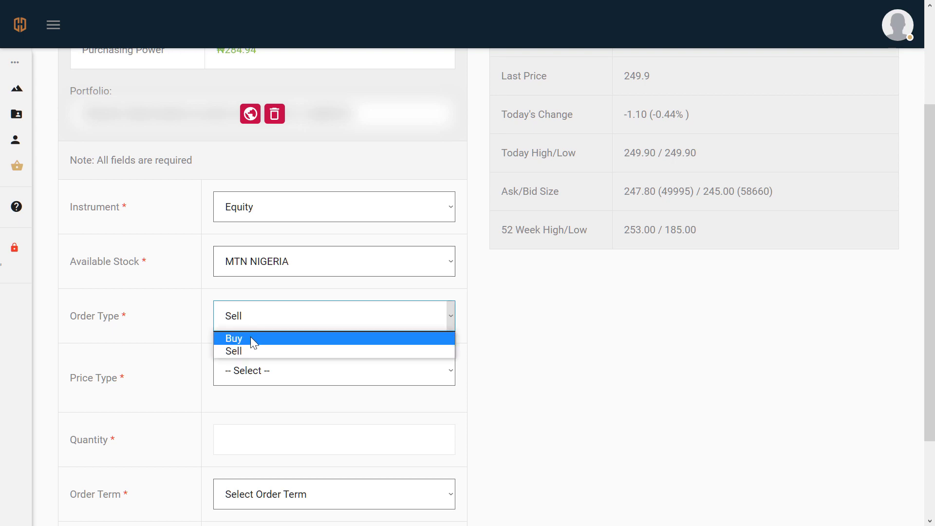
pyautogui.click(251, 338)
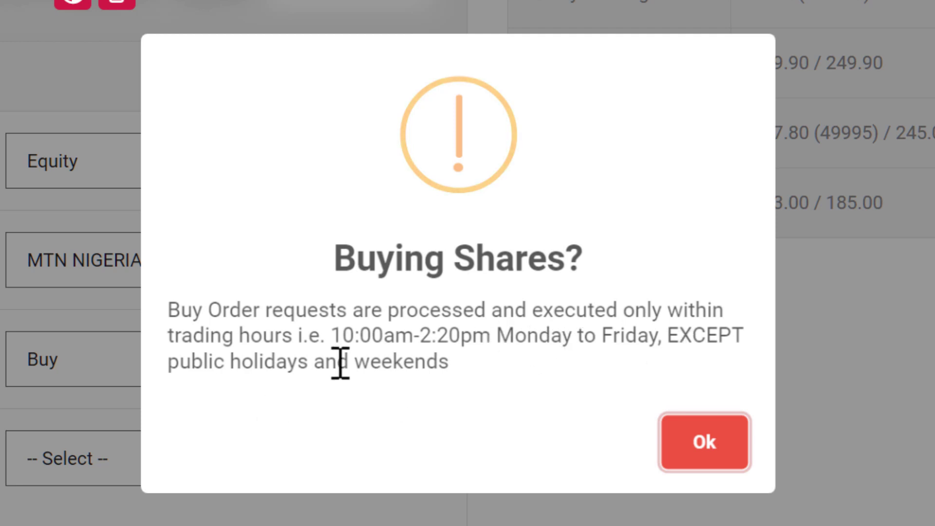
pyautogui.click(727, 443)
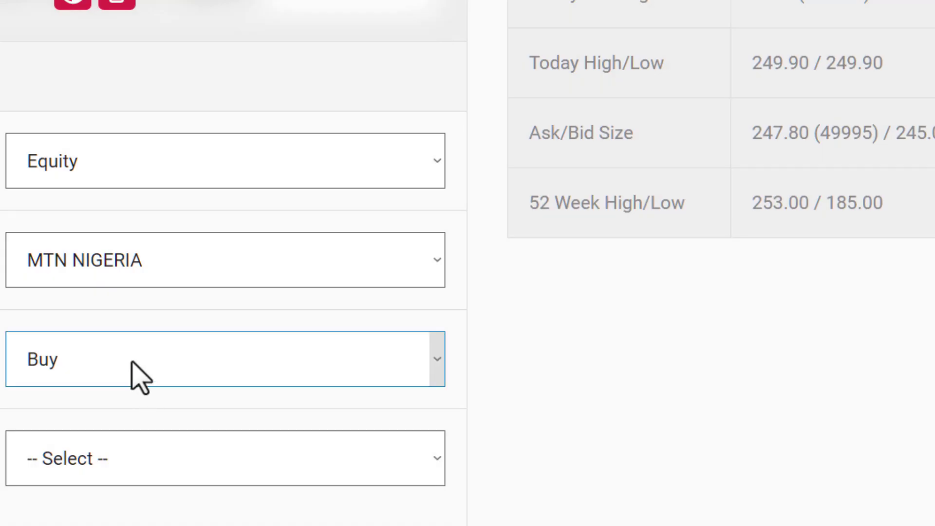
pyautogui.click(132, 362)
pyautogui.click(128, 441)
pyautogui.click(86, 381)
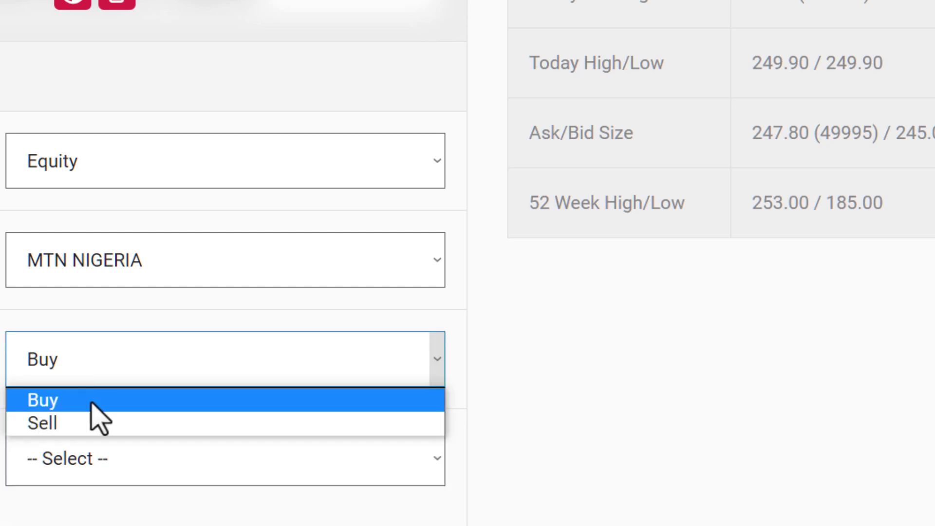
pyautogui.click(98, 422)
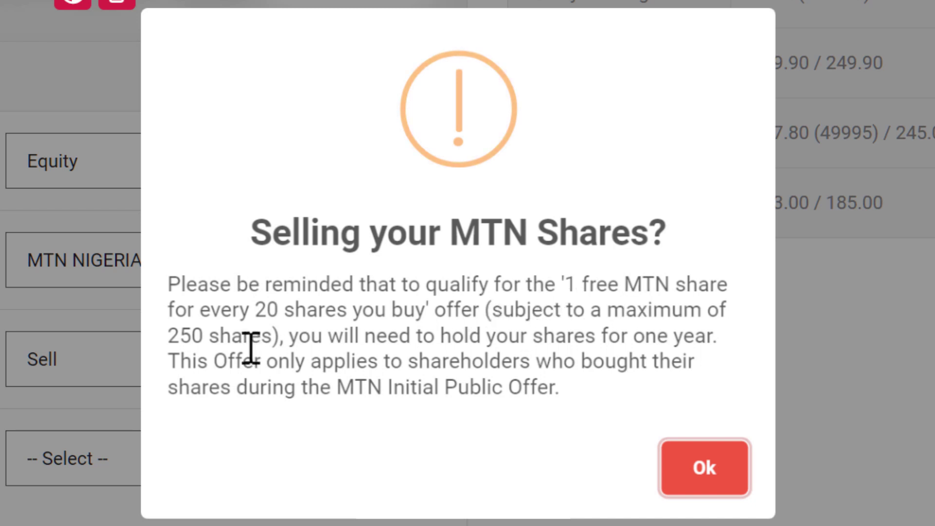
# - Acknowledge the 'Selling your MTN Shares?' reminder about the one-year free-share offer
pyautogui.press('Return')
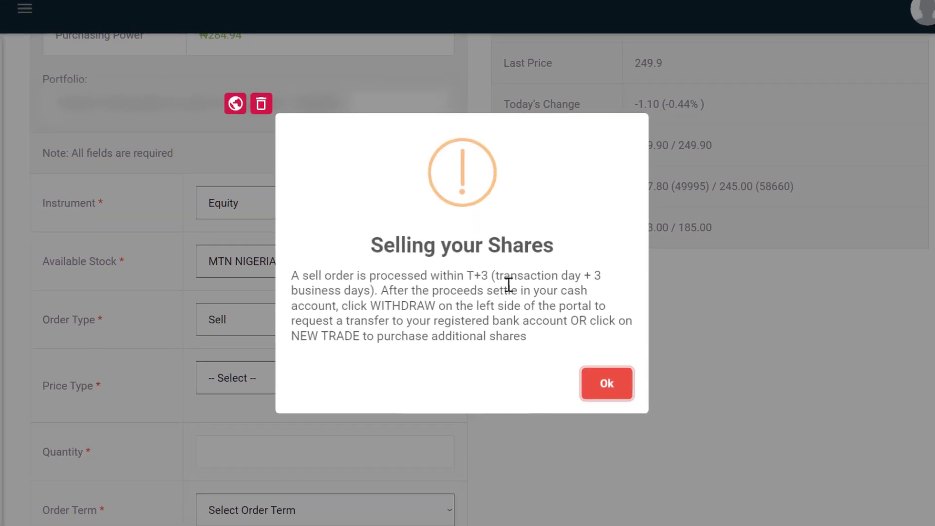
# - Compare Market and Limit price types, settling on Market for the MTN NIGERIA sell order
pyautogui.click(602, 380)
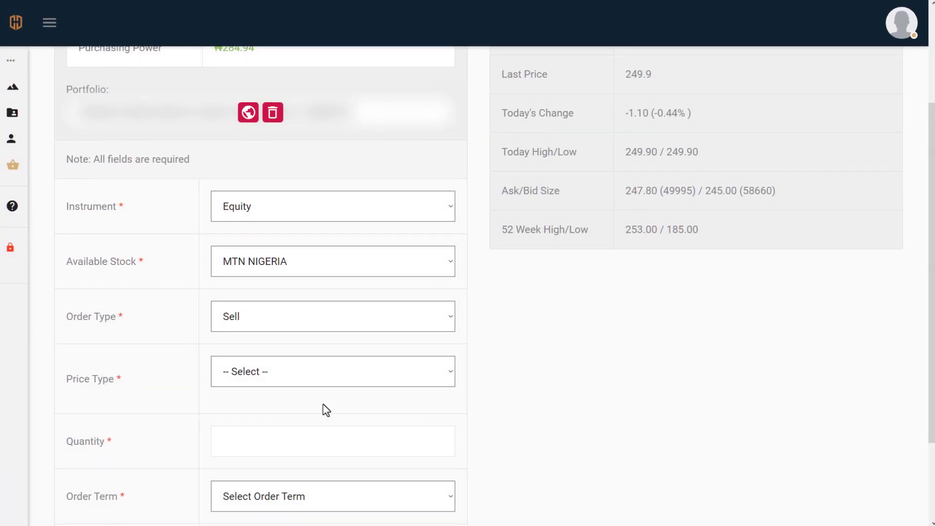
pyautogui.click(292, 378)
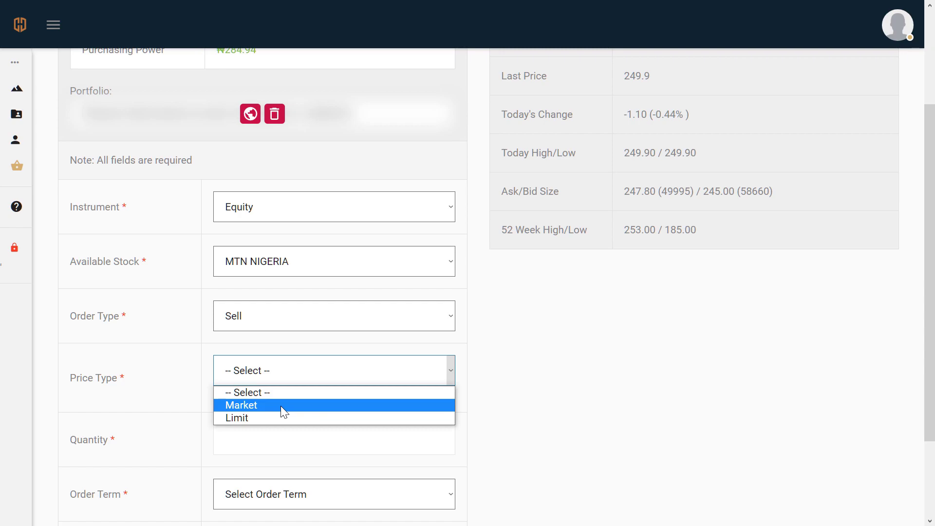
pyautogui.click(267, 417)
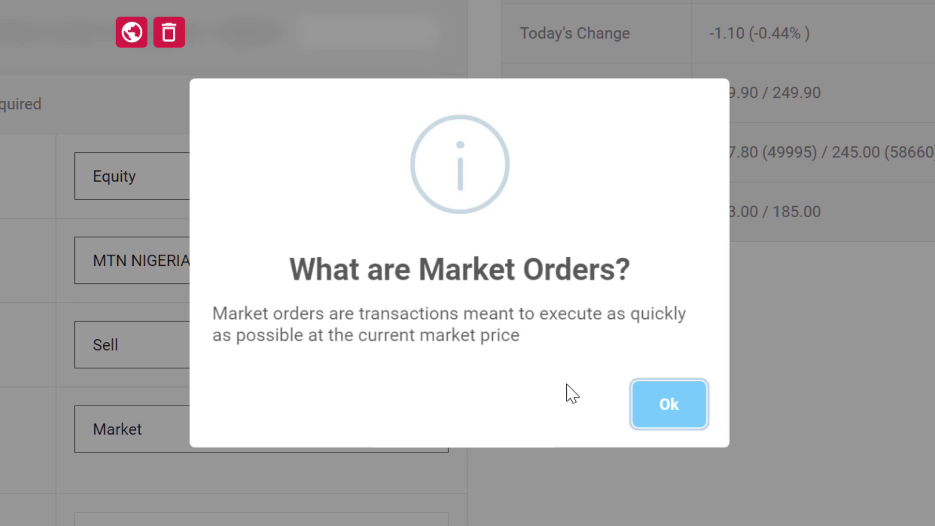
pyautogui.click(677, 426)
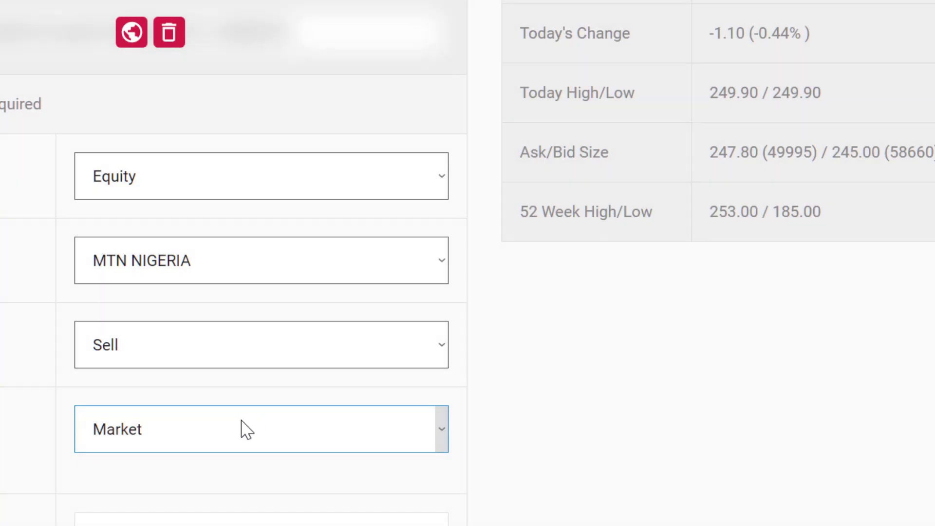
pyautogui.click(244, 428)
pyautogui.click(157, 502)
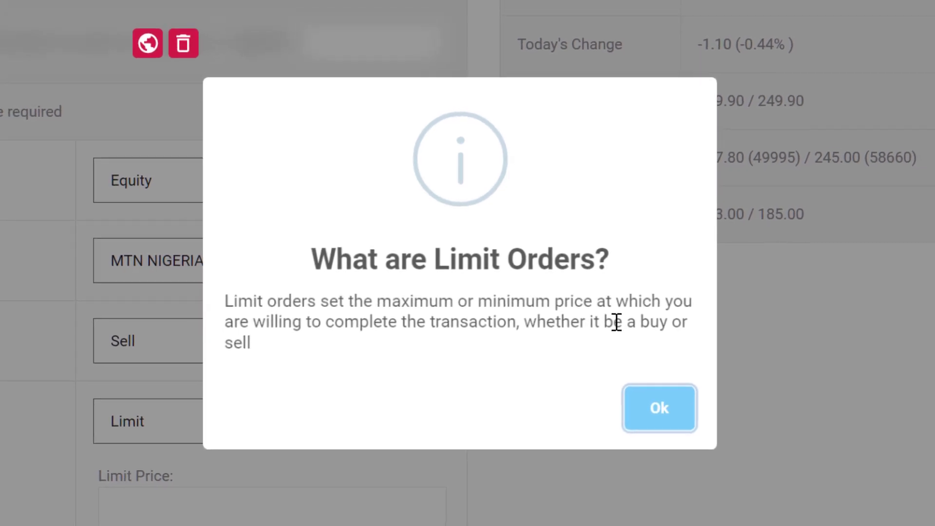
pyautogui.click(631, 402)
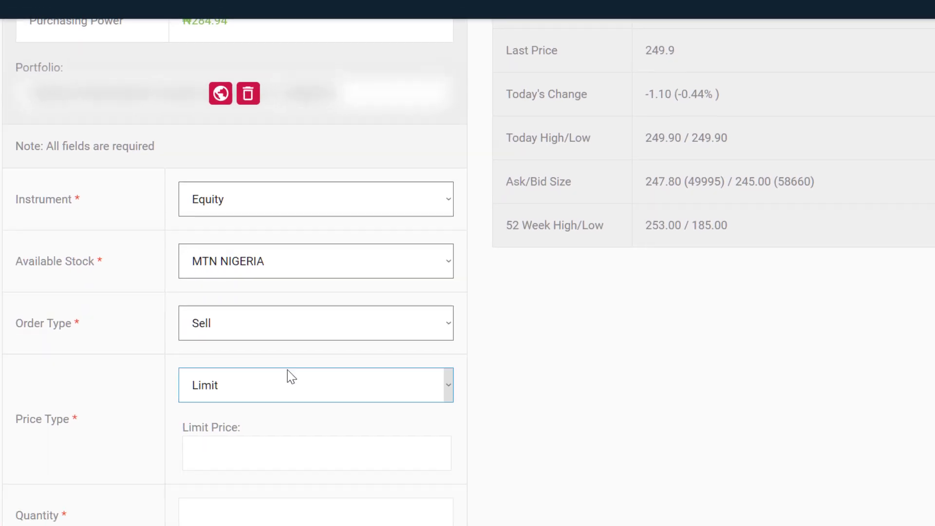
pyautogui.click(301, 363)
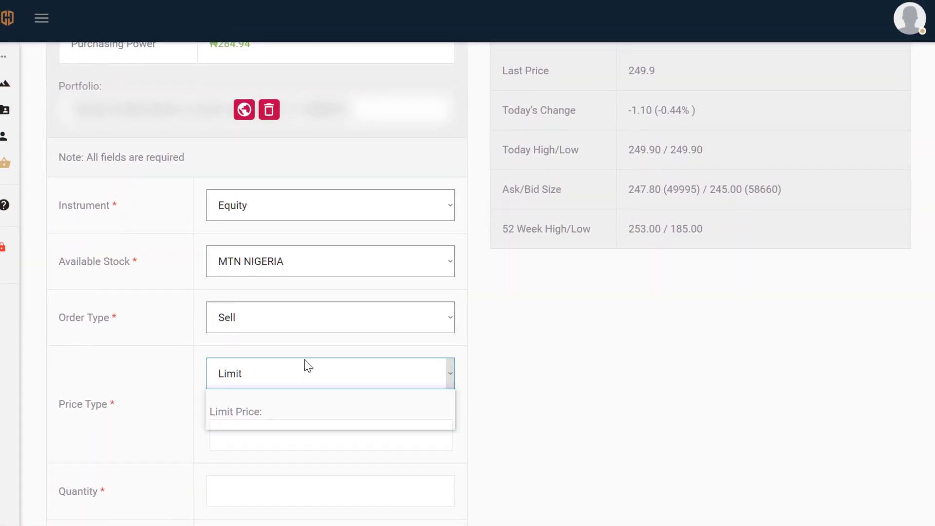
pyautogui.click(288, 402)
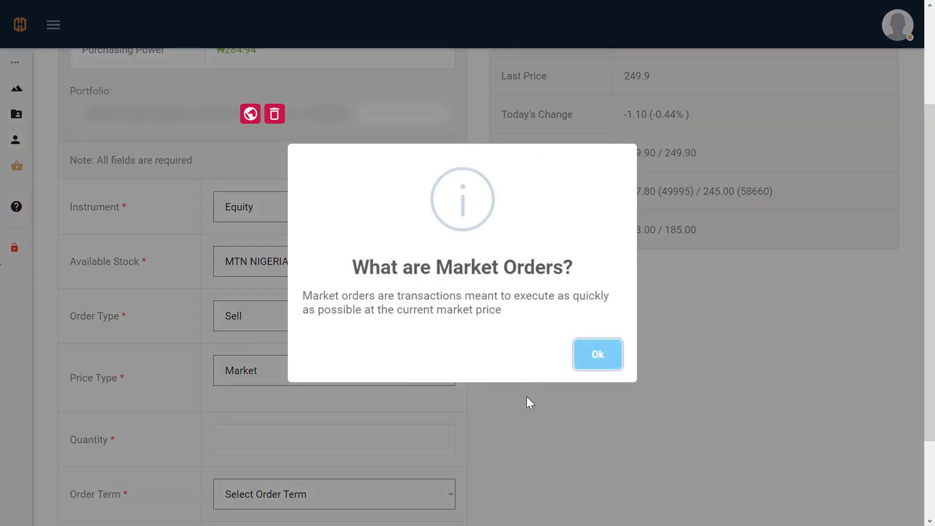
pyautogui.click(615, 361)
pyautogui.scroll(-2, 195, 363)
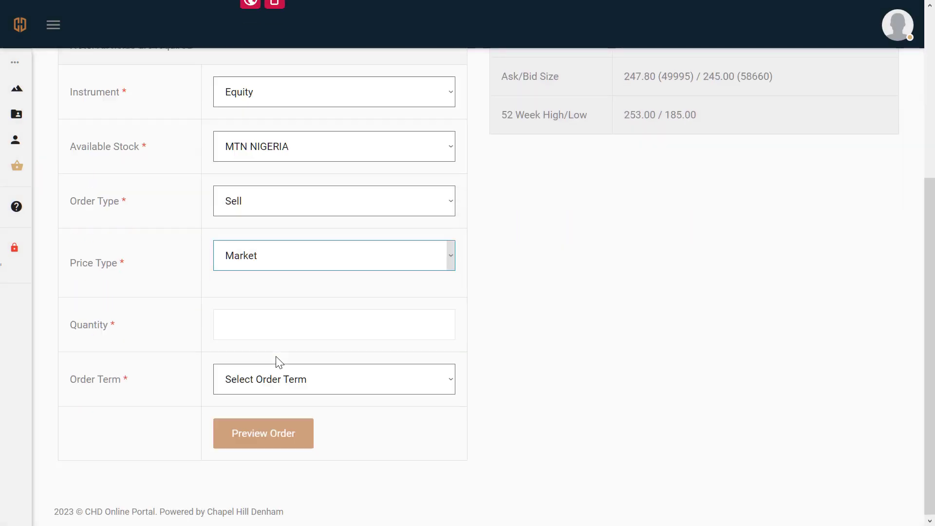
# - Enter quantity 20 and set the order term to Good Till Cancel, estimating ₦5,373.85
pyautogui.click(269, 325)
pyautogui.write('20')
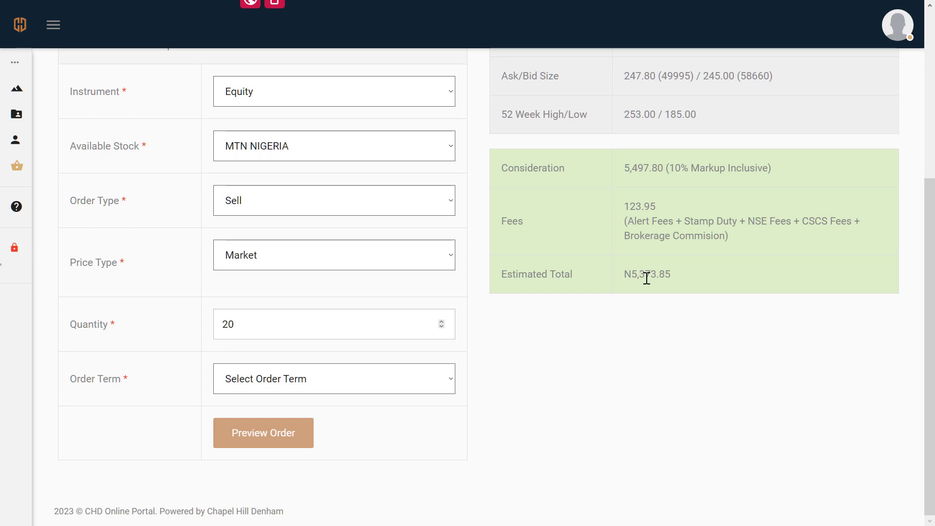
pyautogui.click(300, 379)
pyautogui.click(300, 414)
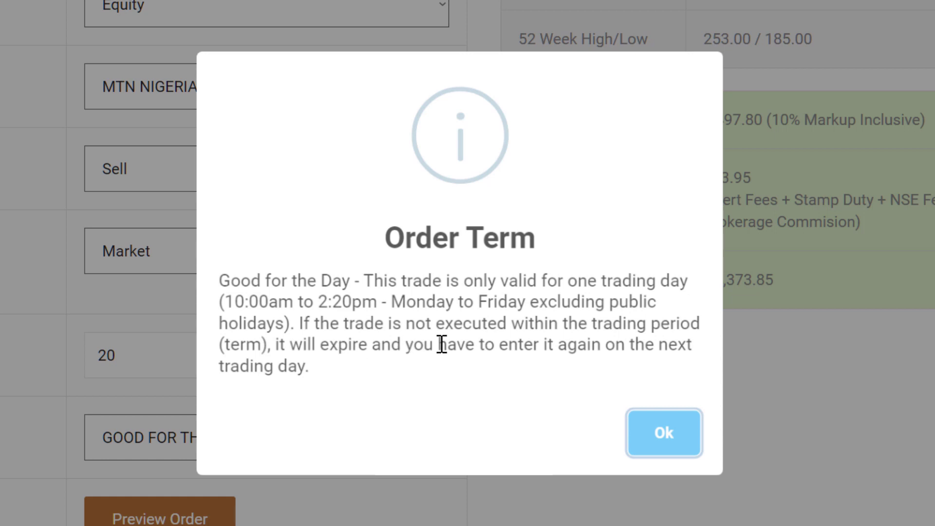
pyautogui.click(653, 432)
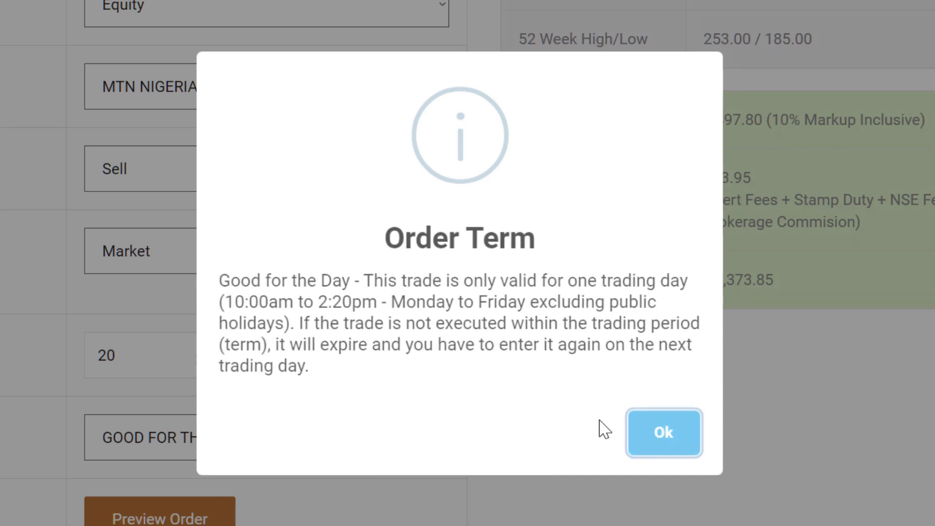
pyautogui.click(237, 447)
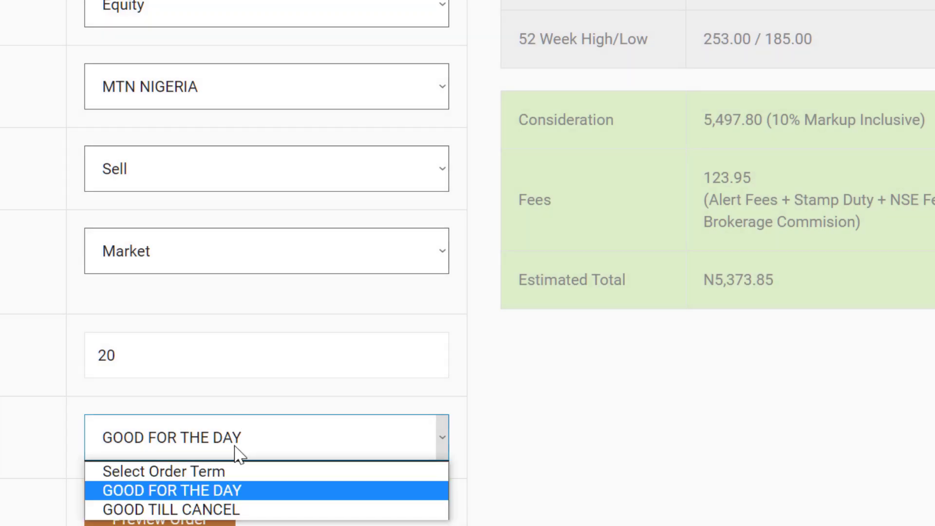
pyautogui.click(192, 510)
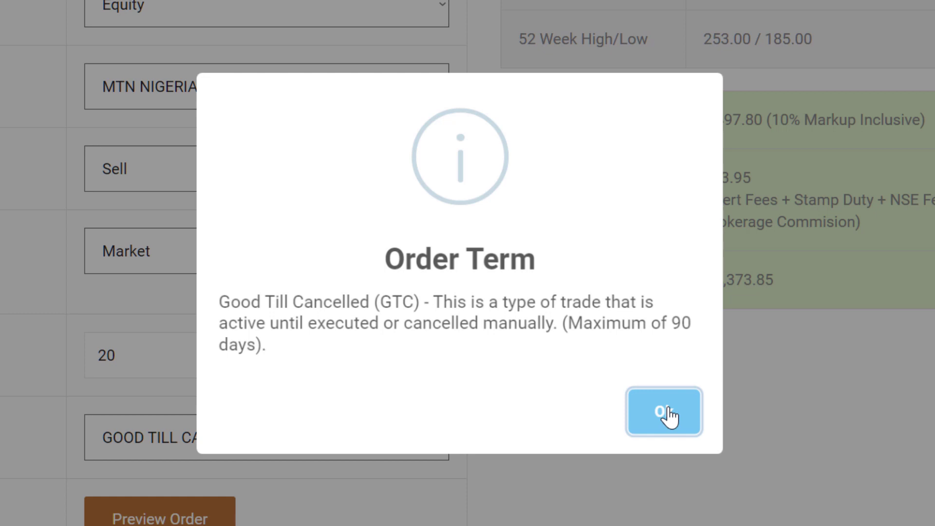
pyautogui.click(670, 416)
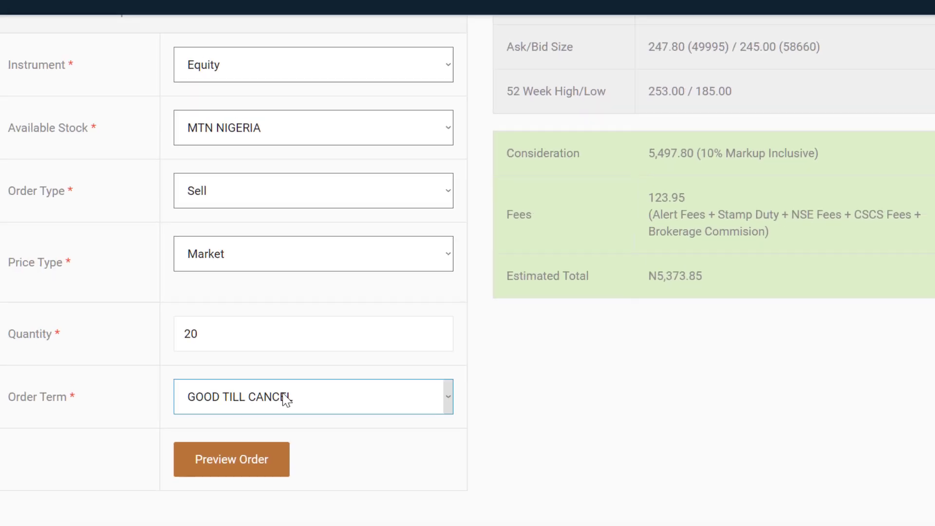
# - Preview and complete the 20-share MTNN market sell order
pyautogui.click(232, 462)
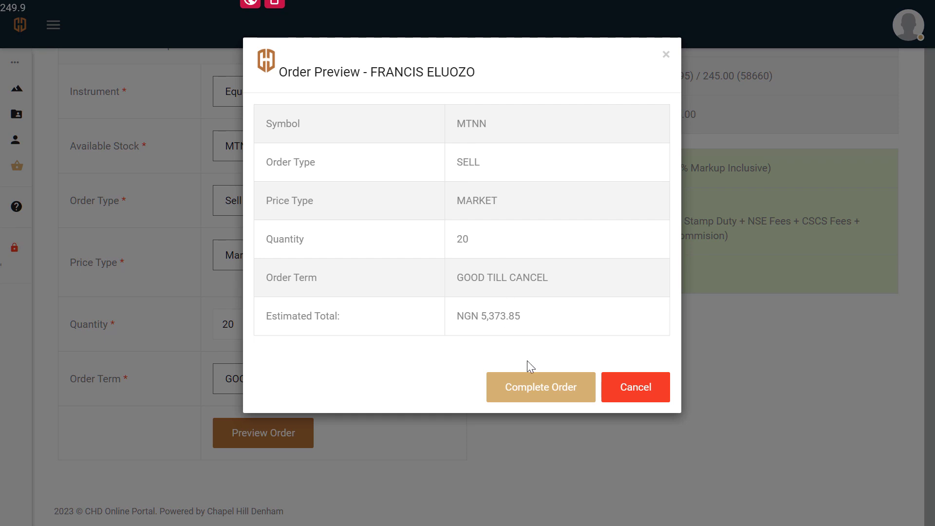
pyautogui.click(546, 390)
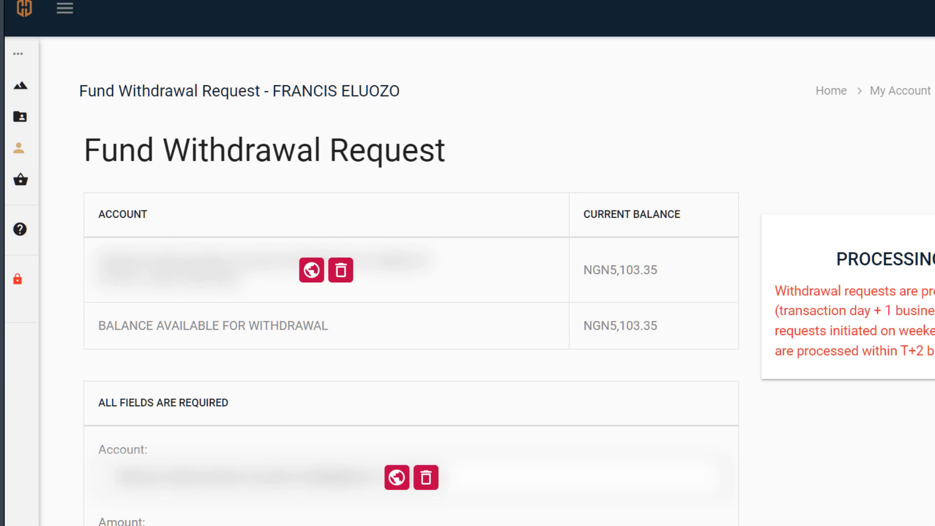
# - Expand My Account and Trading to reach New Trade Order showing ₦5,103.35 purchasing power
pyautogui.moveTo(14, 143)
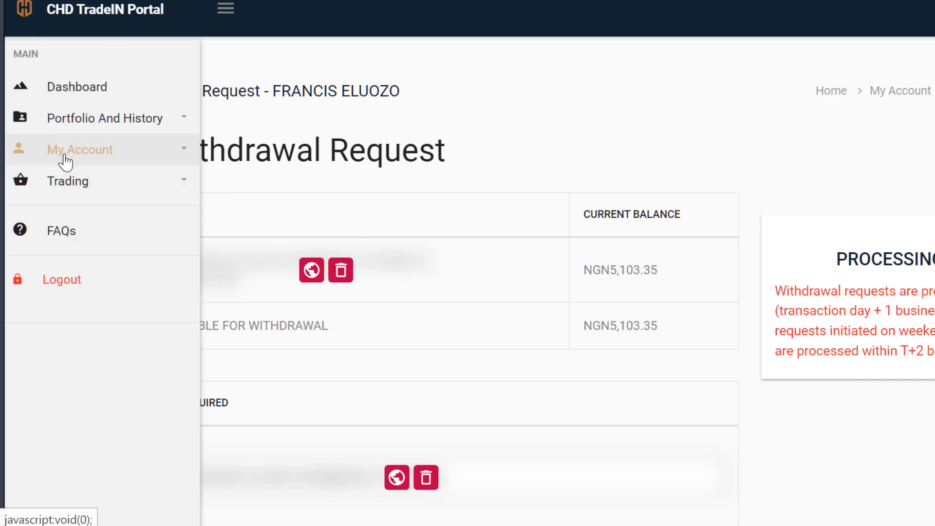
pyautogui.click(105, 165)
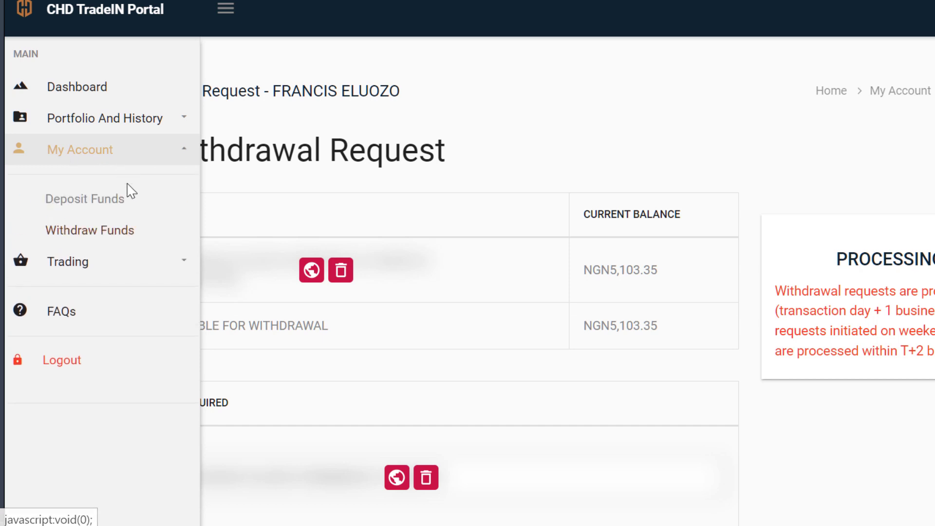
pyautogui.click(105, 261)
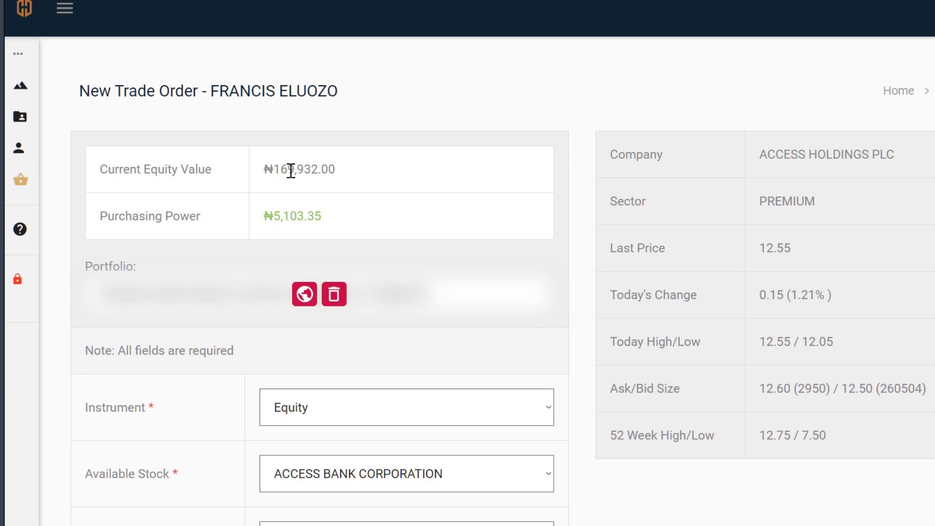
pyautogui.scroll(-5, 170, 152)
# - Request a 5000 withdrawal from the Withdraw Funds page
pyautogui.click(170, 152)
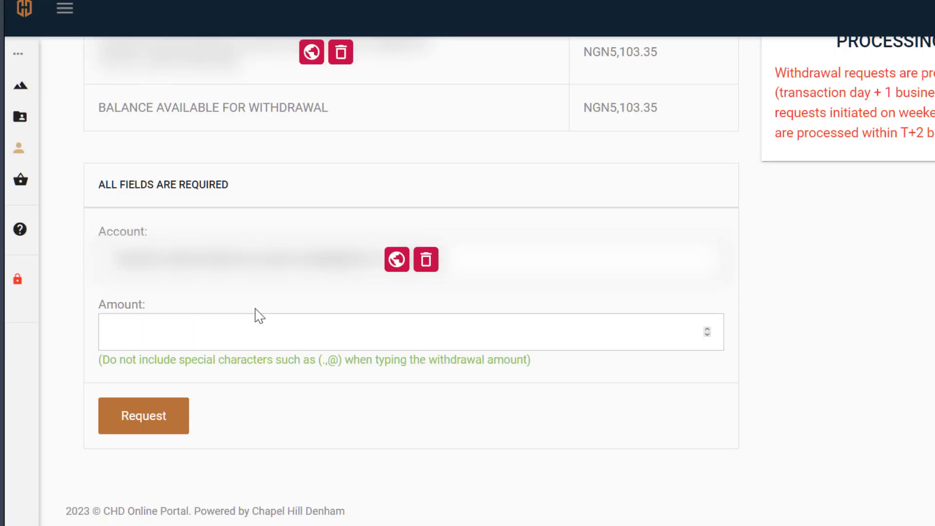
pyautogui.write('5000')
pyautogui.click(150, 431)
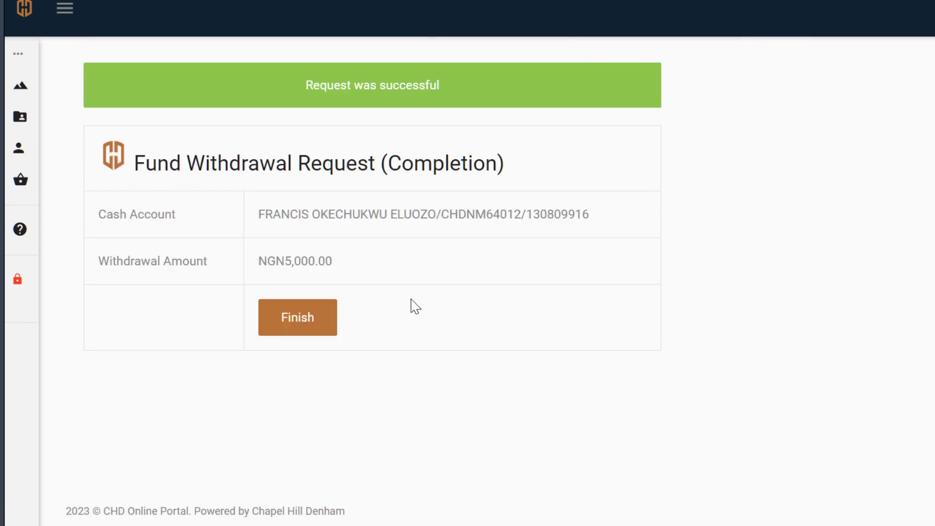